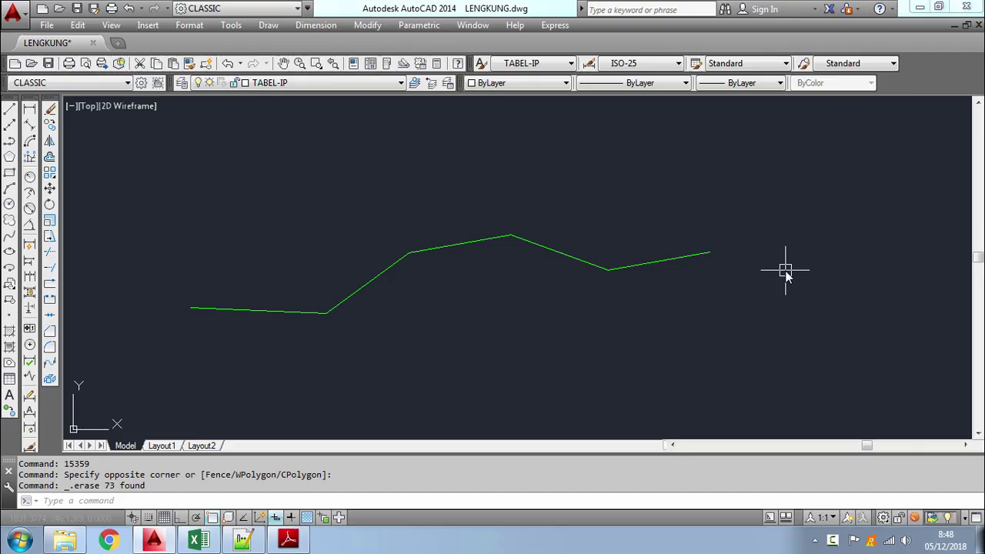
Step: Review the rail-curve requirement tables on PDF pages 14–16, then bring up the PERHIT. LENGKUNG workbook
left_click(302, 546)
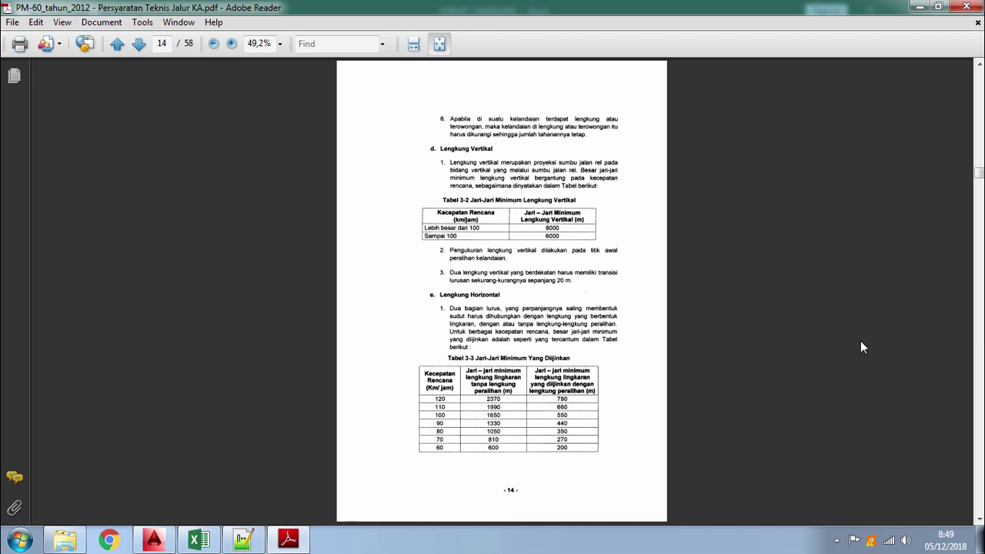
scroll(860, 341, "down", 1)
scroll(860, 341, "down", 1)
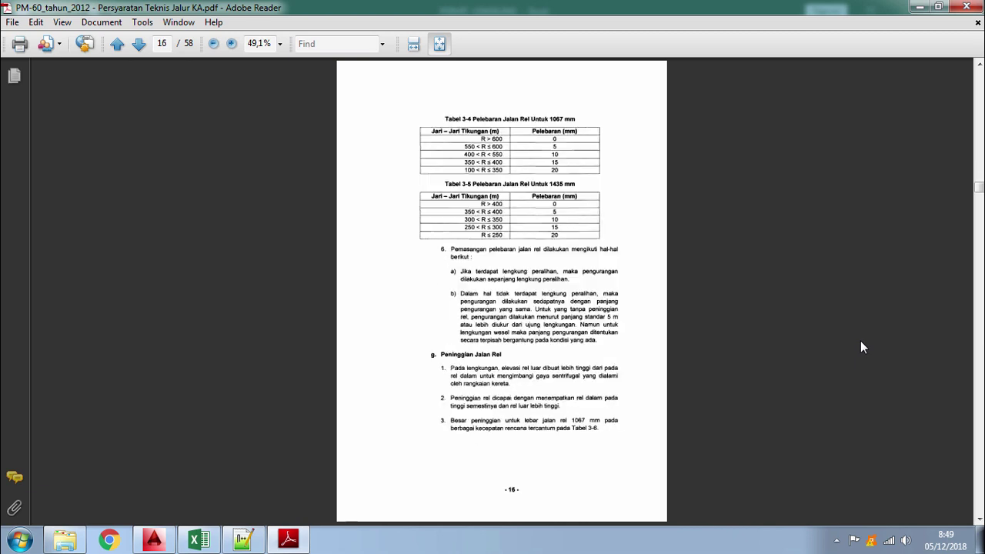
scroll(860, 341, "down", 1)
key("alt+Tab")
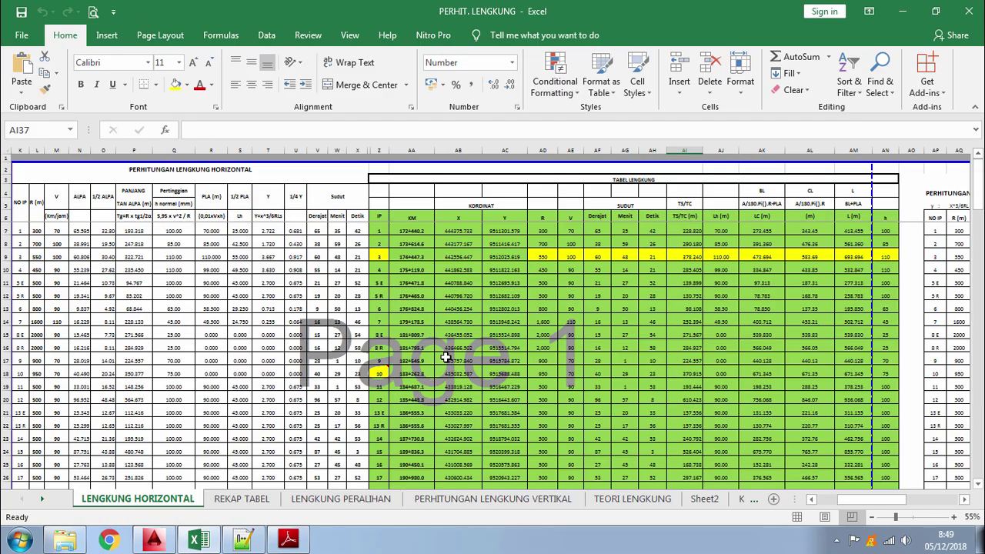
Step: Review the superelevation values and calculations on the LENGKUNG HORIZONTAL sheet
left_click(183, 309)
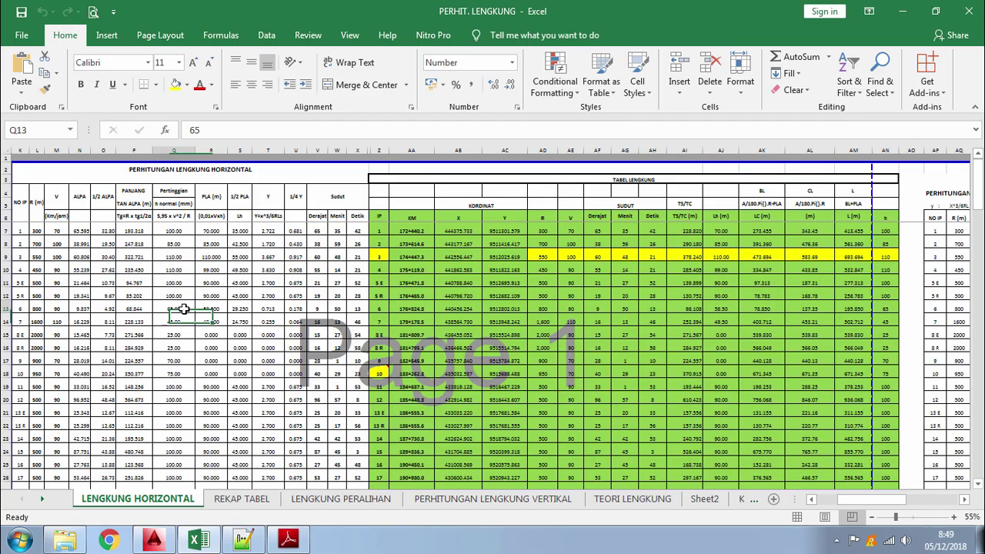
scroll(347, 335, "down", 8)
scroll(419, 330, "down", 5)
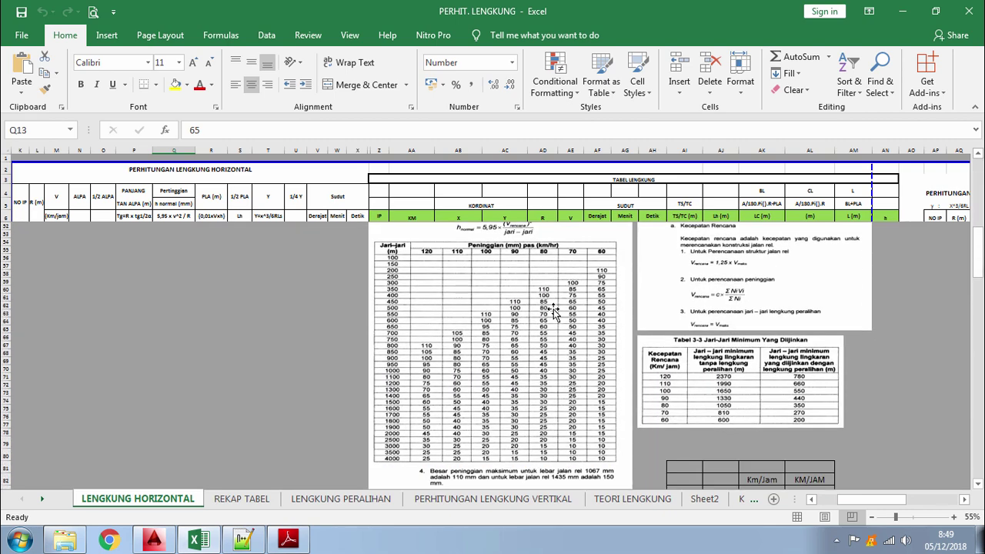
scroll(823, 360, "down", 6)
scroll(769, 308, "down", 2)
scroll(771, 355, "up", 7)
scroll(770, 355, "up", 15)
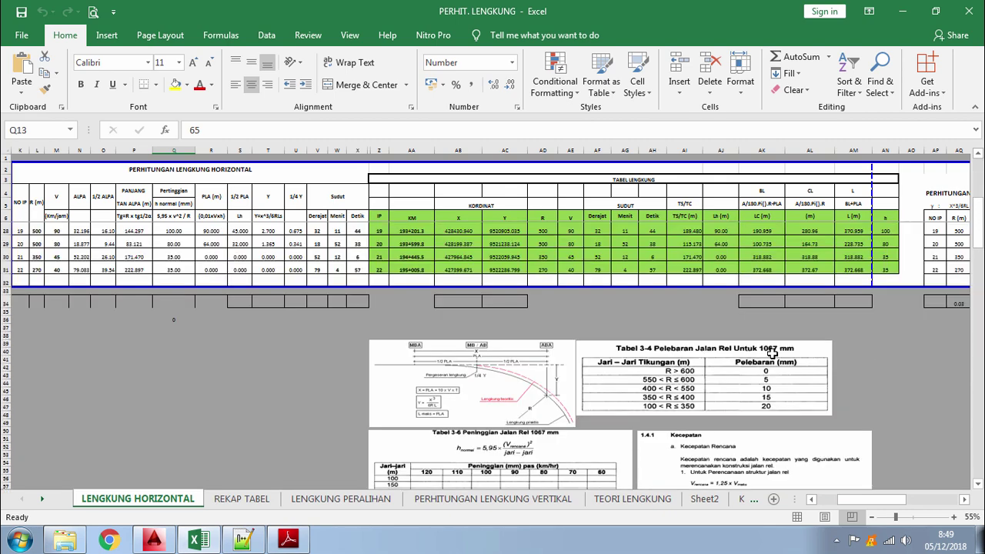
scroll(231, 308, "up", 3, "ctrl")
Step: Inspect IP 1's radius 300 and design speed 70, and IP 2's PLA and Y formulas
left_click(67, 298)
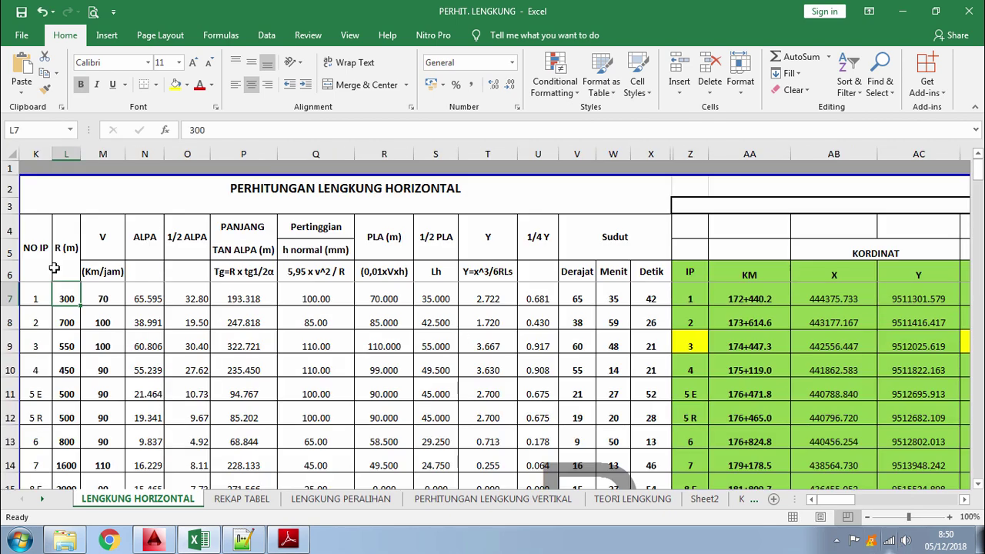
left_click(98, 301)
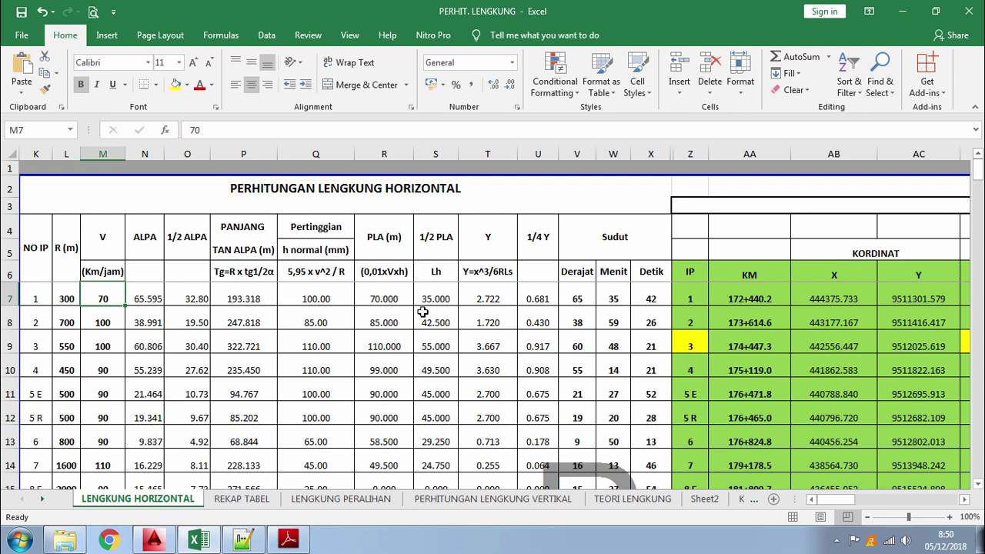
left_click(385, 317)
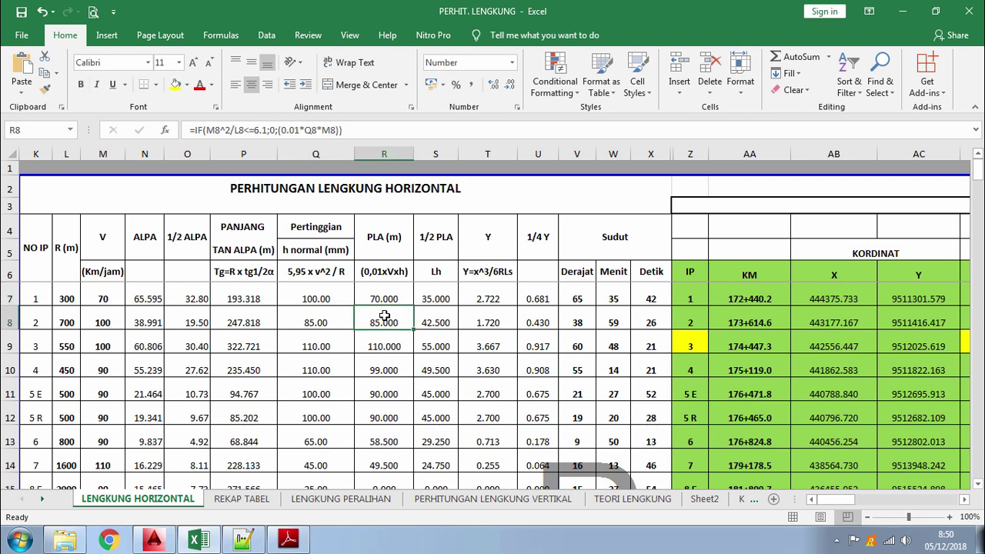
left_click(496, 315)
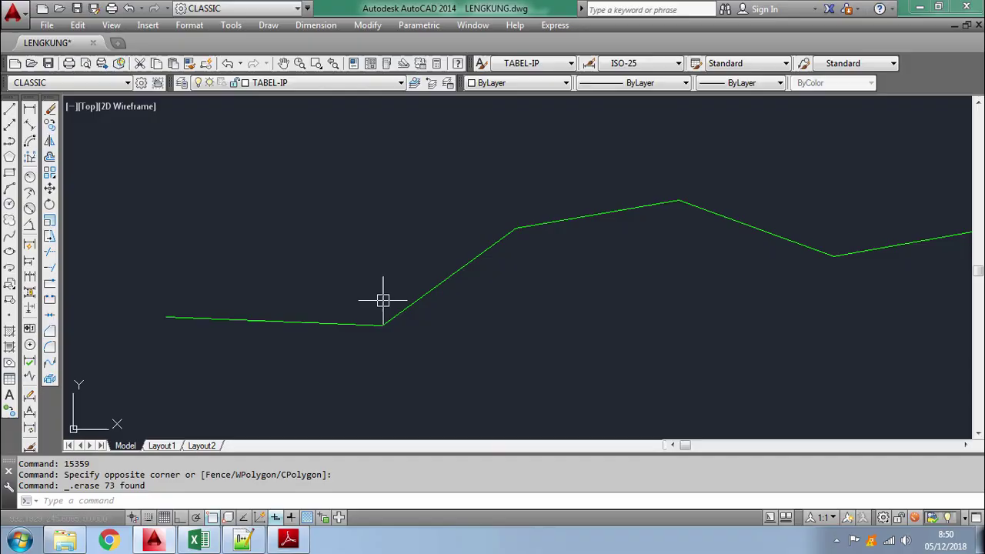
Step: Return to the AutoCAD alignment drawing and pan the tangent polyline slightly left
middle_click_drag(385, 297, 413, 303)
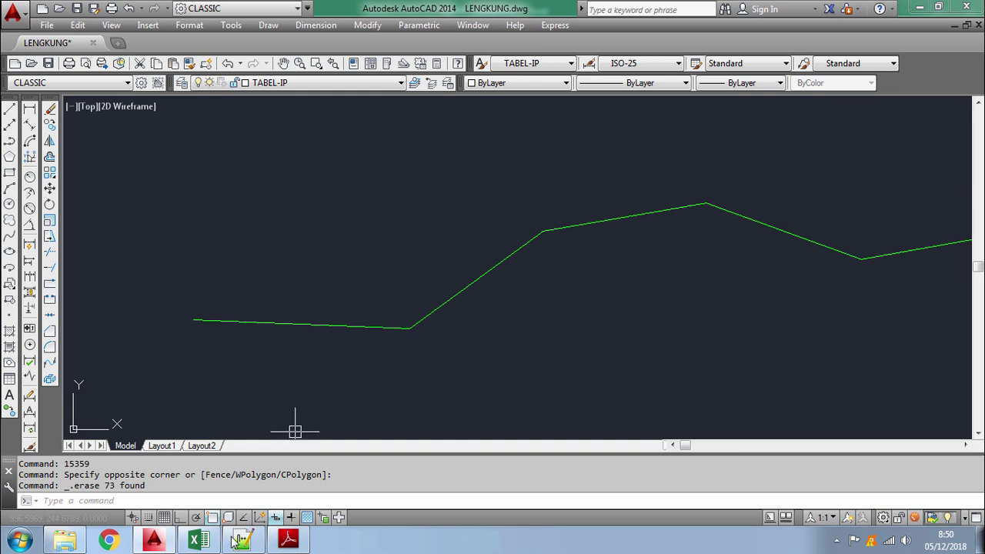
left_click(206, 541)
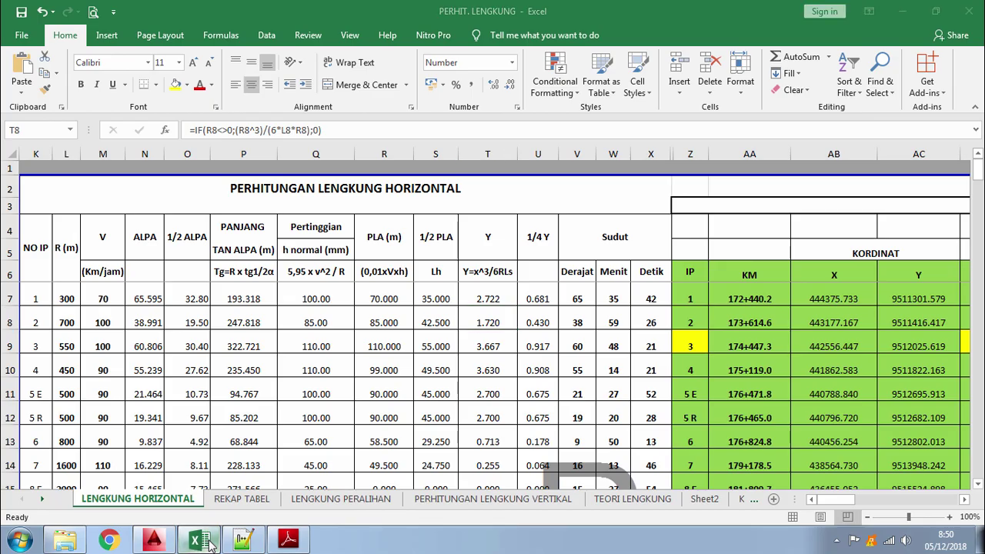
left_click(208, 541)
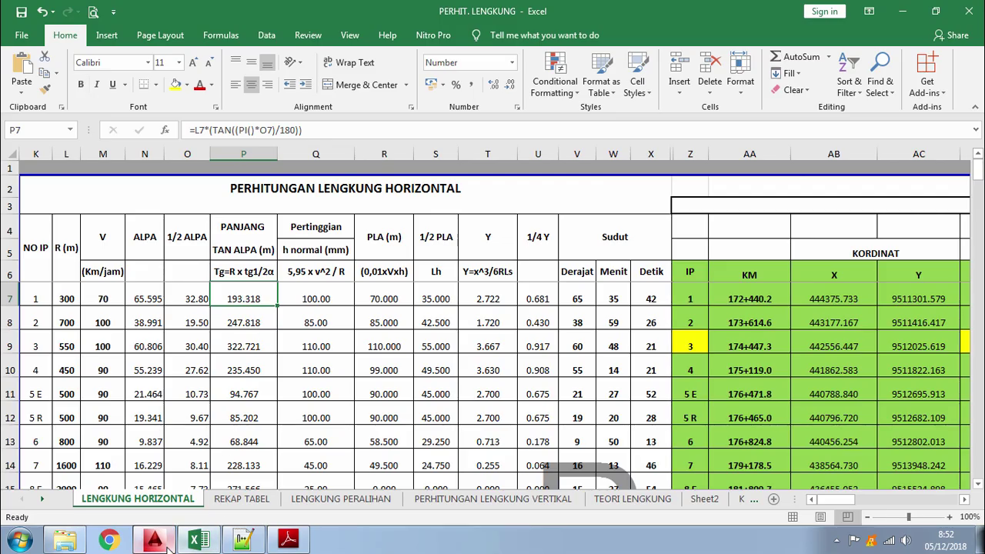
left_click(153, 542)
middle_click_drag(524, 267, 507, 273)
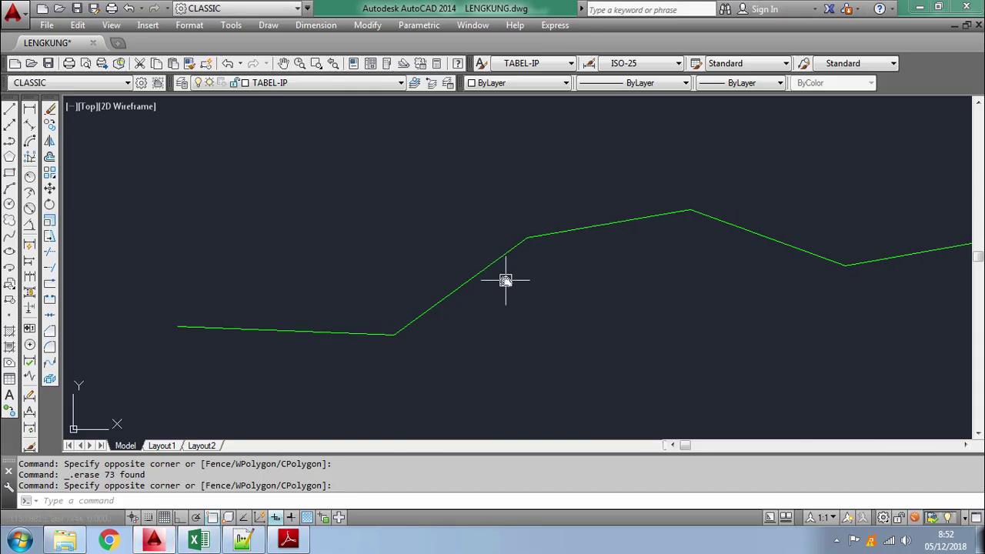
Step: Look over the KMIP LISP routine, scroll the requirements PDF back to page 1, then return to AutoCAD
left_click(243, 540)
left_click_drag(976, 91, 977, 83)
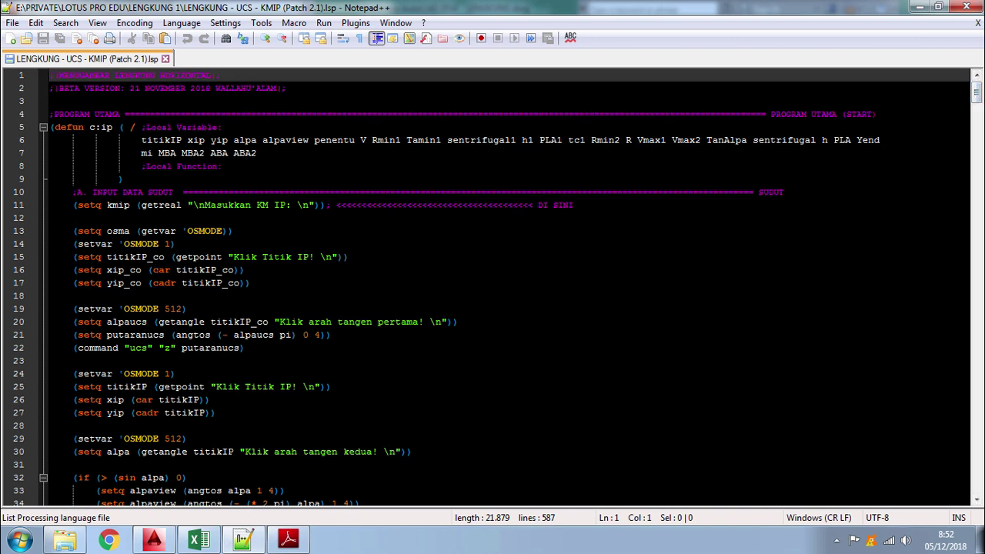
left_click(288, 540)
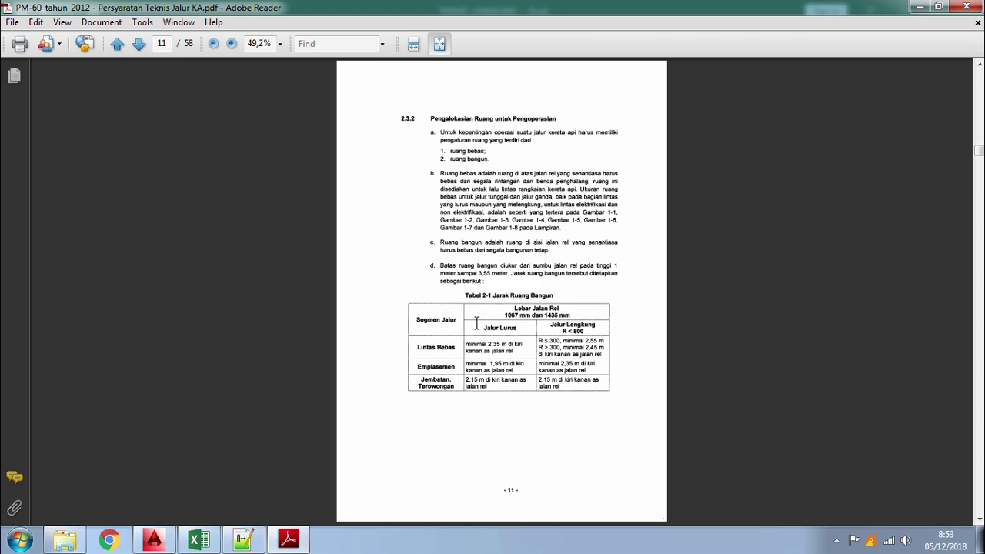
scroll(477, 323, "up", 2)
scroll(477, 325, "up", 3)
scroll(478, 327, "up", 3)
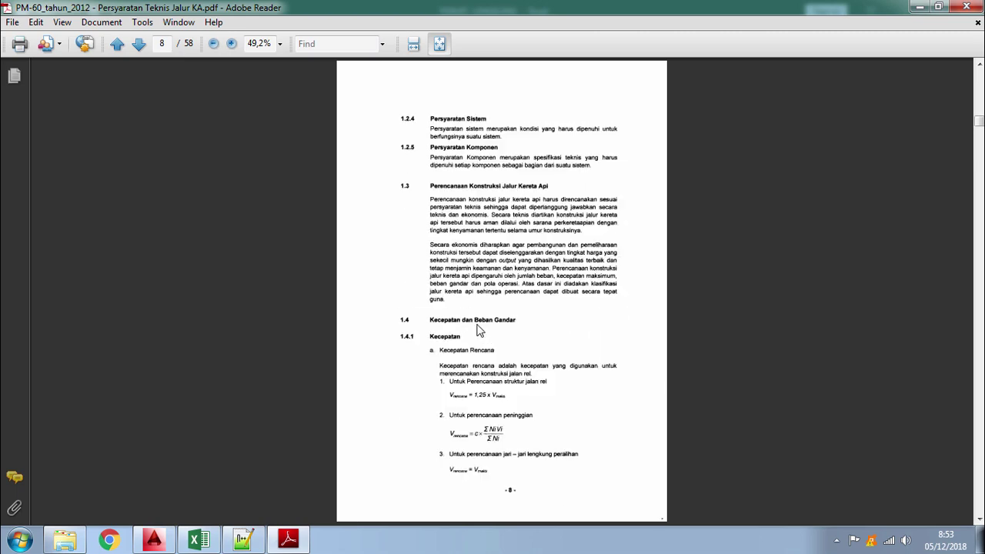
scroll(479, 329, "up", 3)
scroll(477, 330, "up", 3)
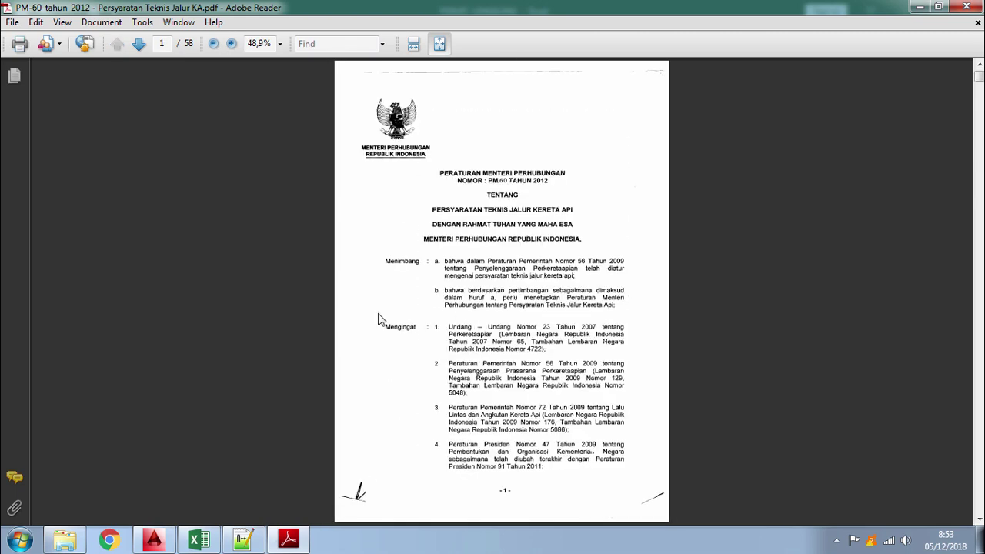
left_click(168, 533)
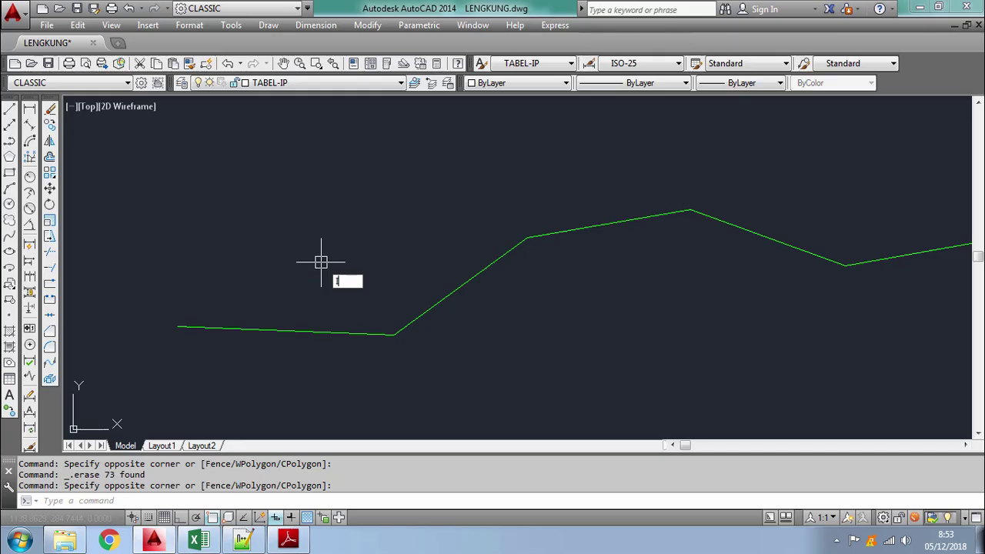
Step: Start the IP curve routine and set the IP station to KM 150000
type("P")
key("Return")
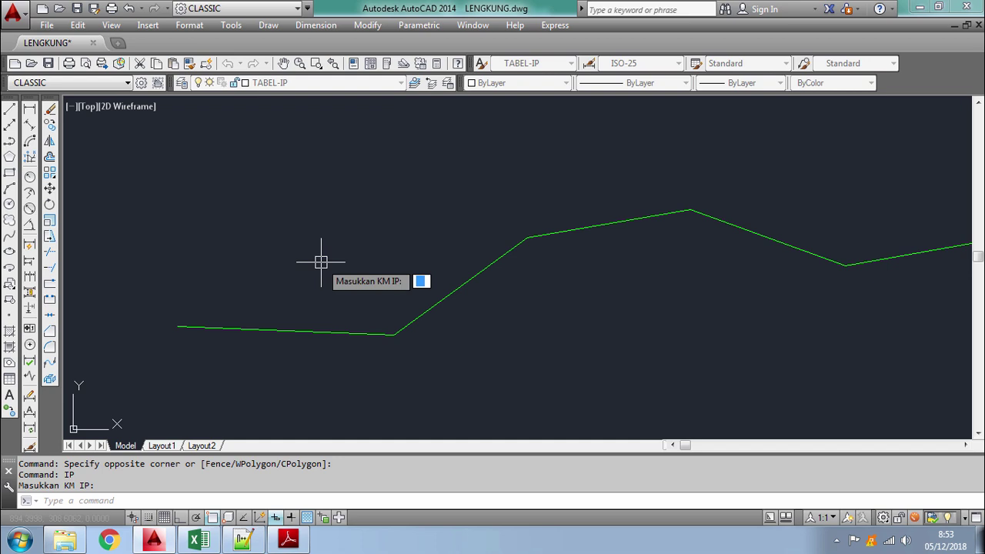
type("15000")
type("0")
key("Return")
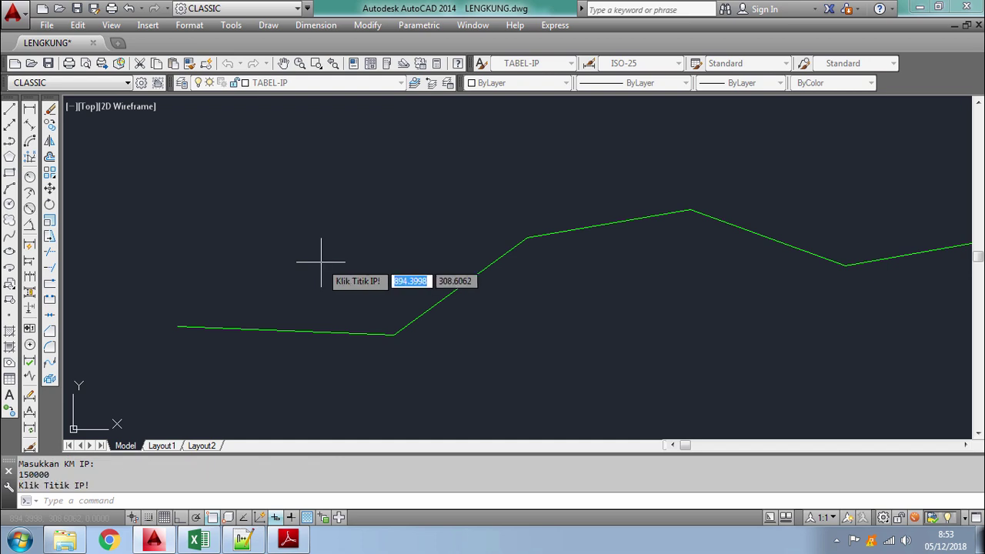
Step: Pick the polyline corner as the IP and define both tangent directions to place its marker
left_click(393, 335)
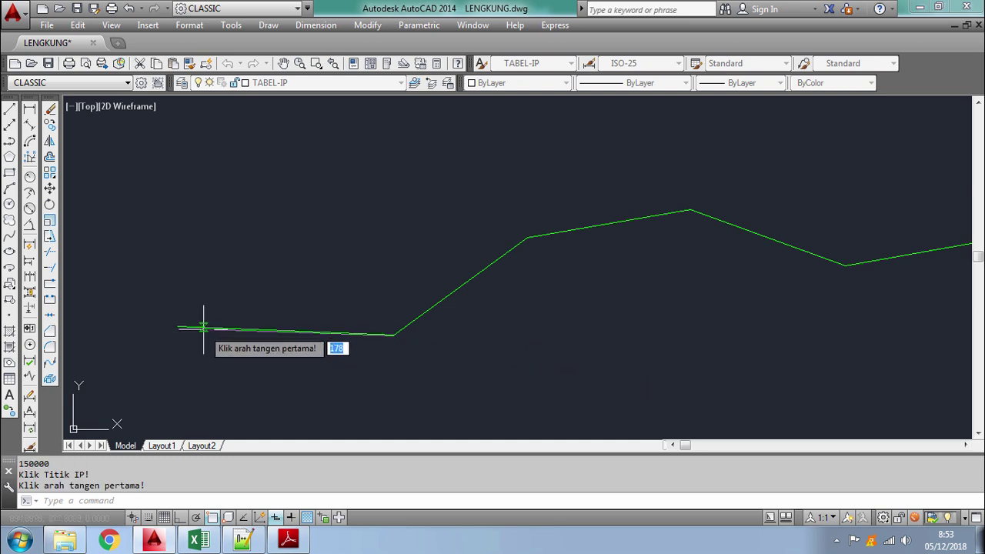
left_click(231, 330)
left_click(392, 333)
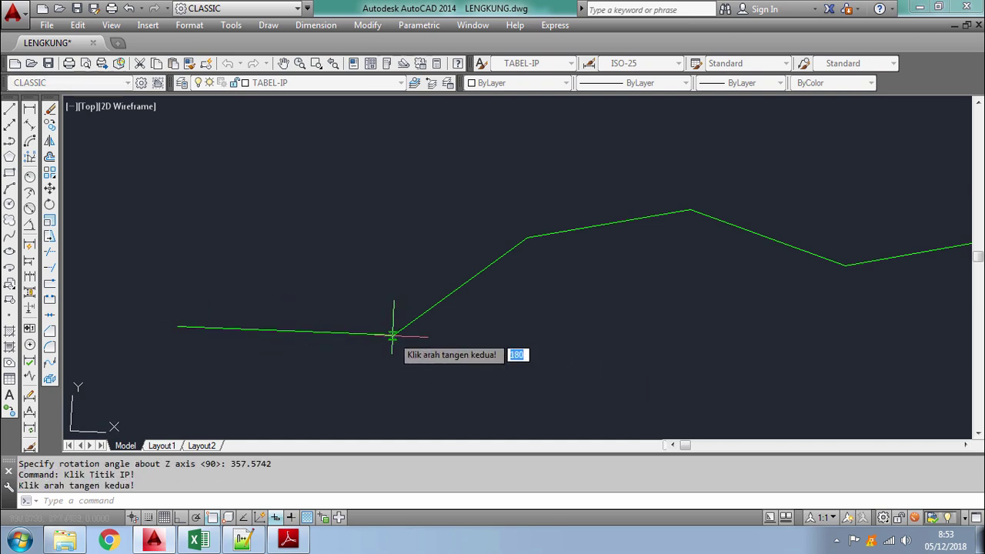
left_click(492, 264)
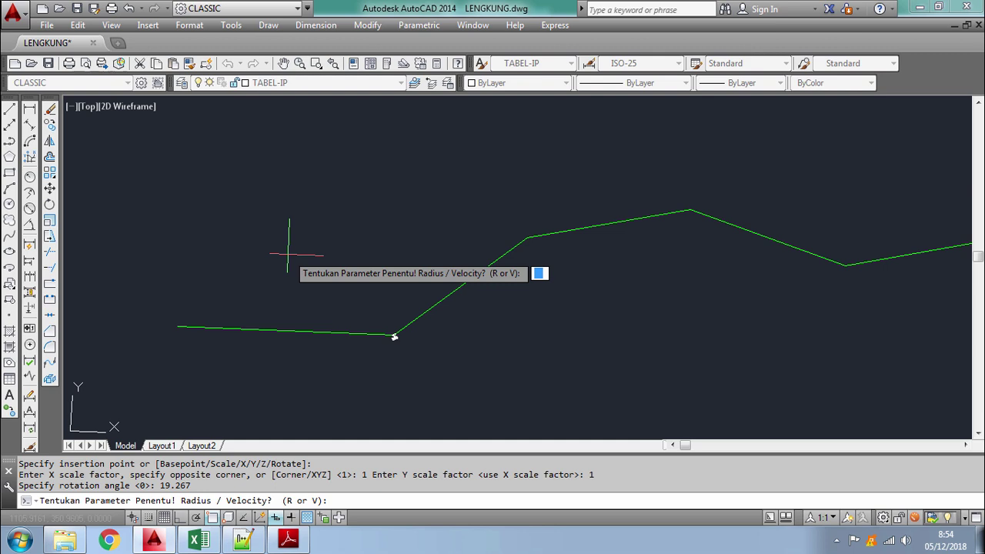
Step: Choose radius (R) as the governing parameter and enter 250 to get the Vmax results
key("Escape")
type("R")
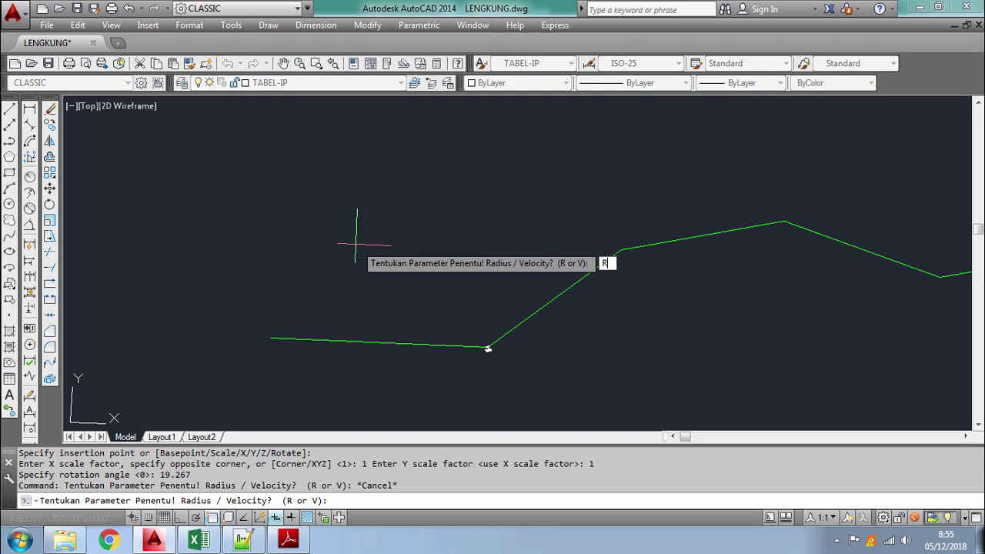
key("Return")
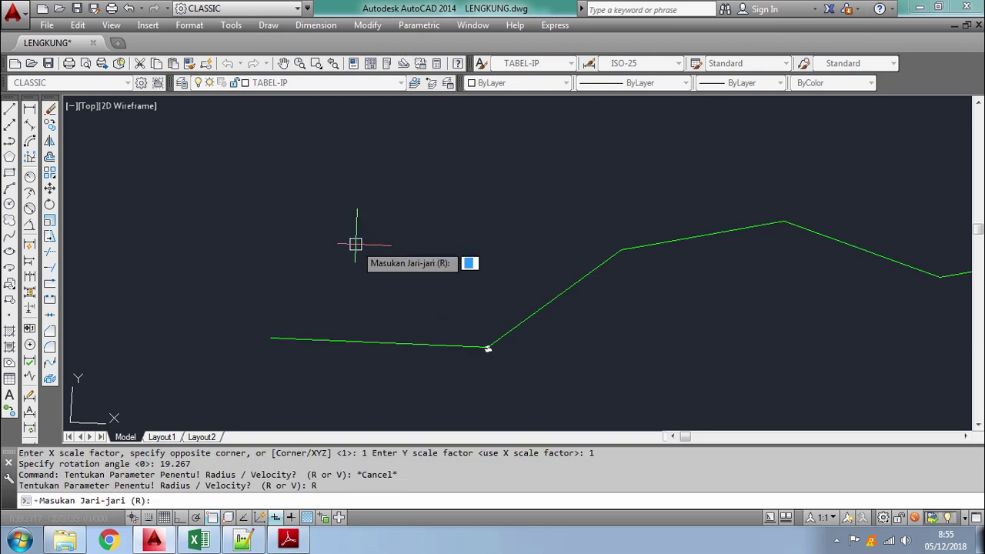
type("25")
type("0")
key("Return")
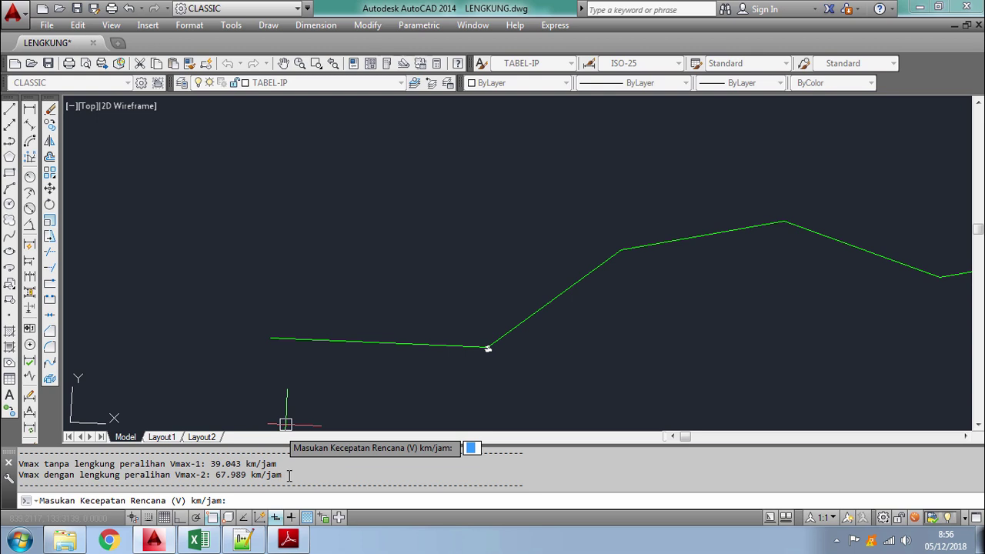
Step: Enter design speed 60, label the arc's TS, SC, CS, ST stations, and place the data table above
type("60")
key("Return")
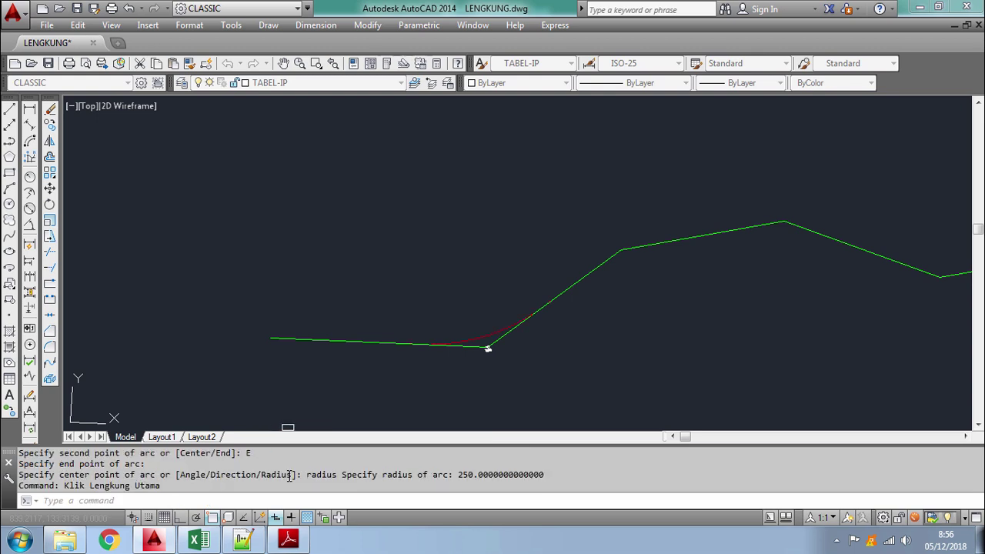
scroll(485, 354, "up", 3)
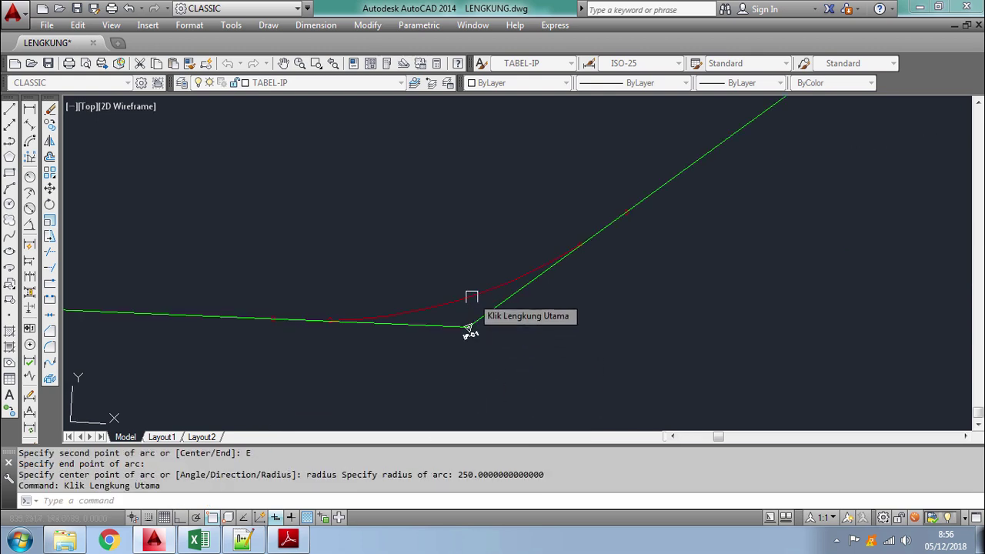
left_click(471, 298)
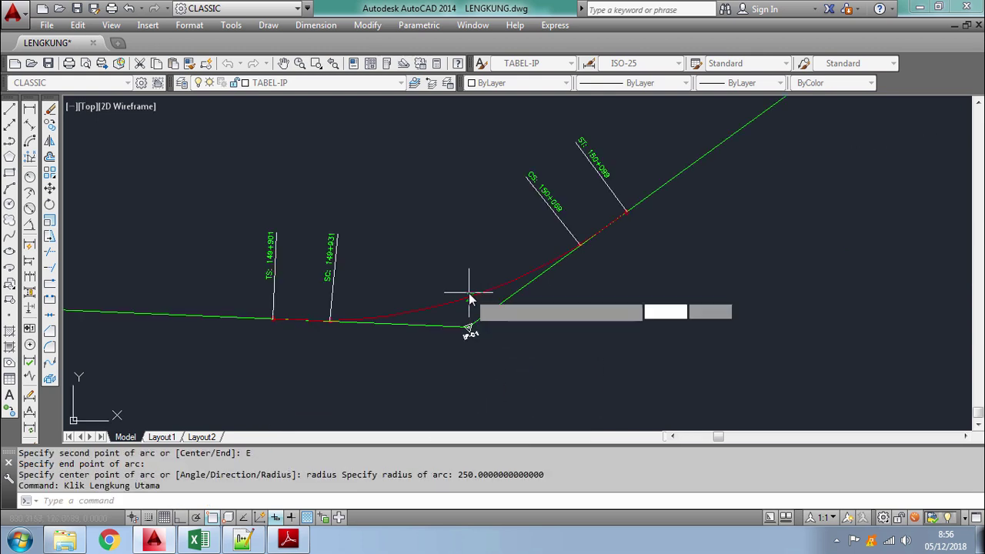
left_click(397, 142)
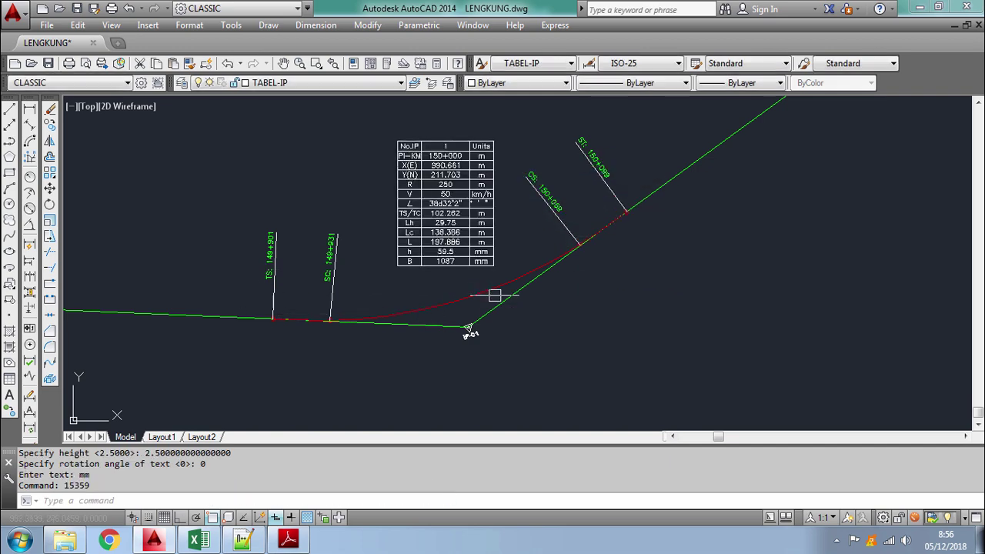
scroll(296, 320, "up", 4)
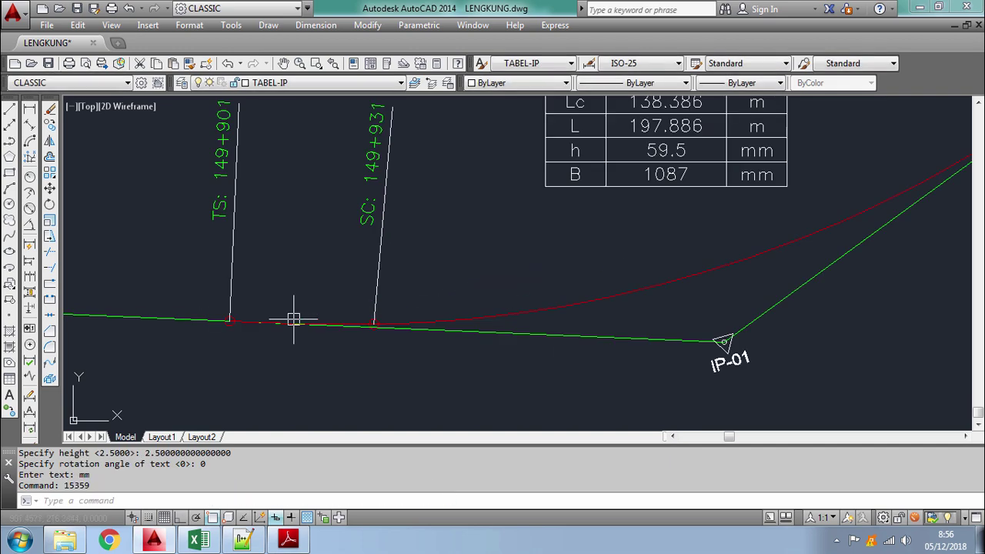
scroll(338, 323, "up", 4)
left_click(350, 325)
scroll(378, 326, "down", 3)
scroll(370, 323, "down", 3)
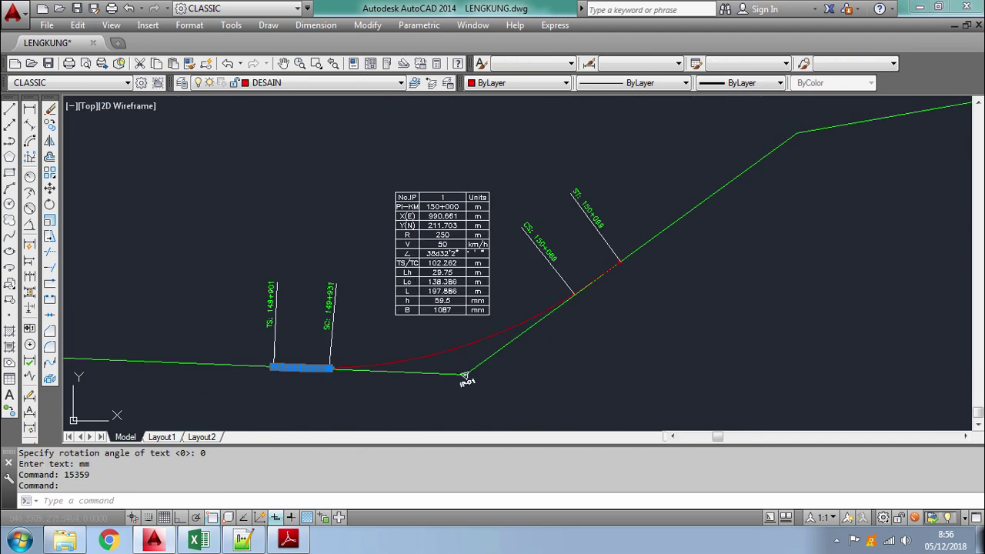
scroll(415, 253, "up", 2)
middle_click_drag(538, 230, 522, 234)
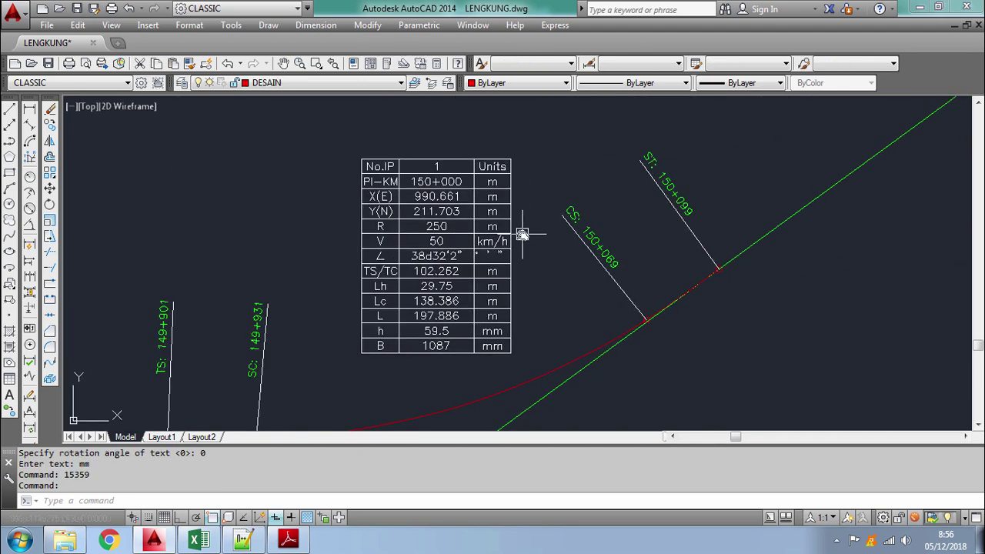
key("Escape")
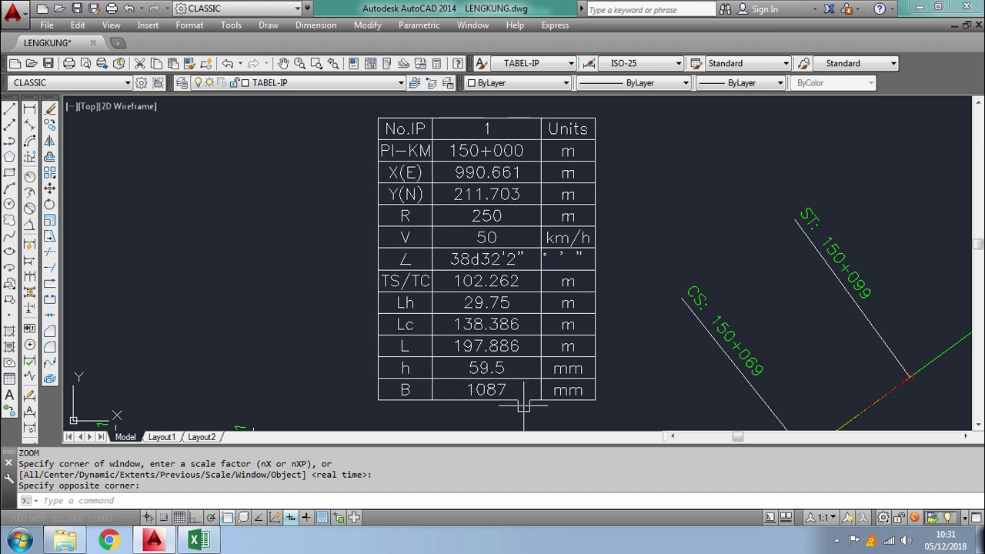
scroll(521, 403, "down", 5)
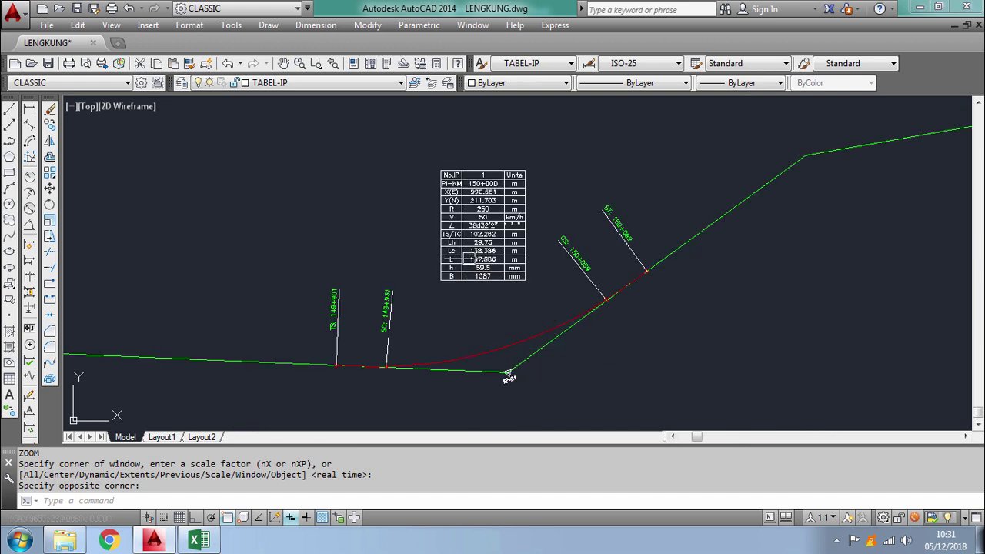